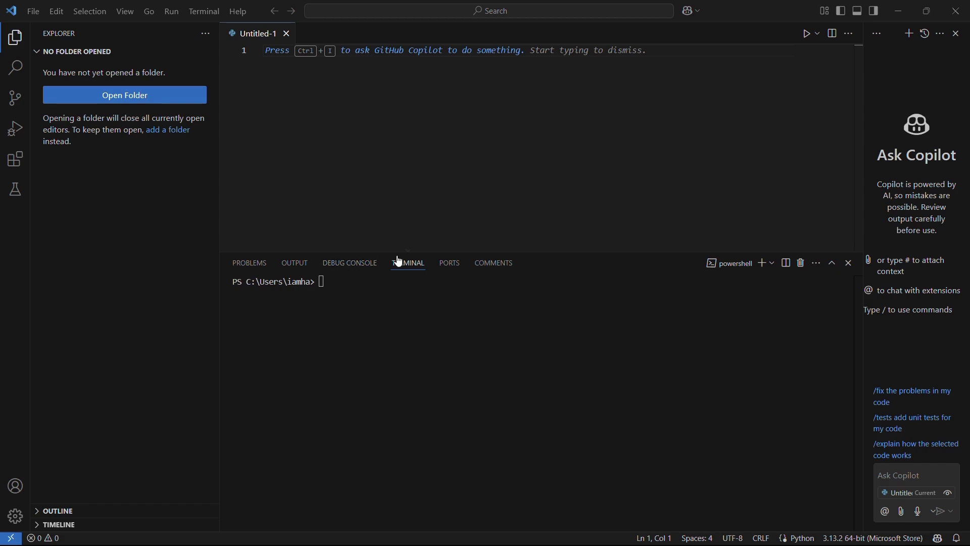
Enter the command 'pip install tk' at the PowerShell terminal prompt, leaving it unrun.
left_click(343, 293)
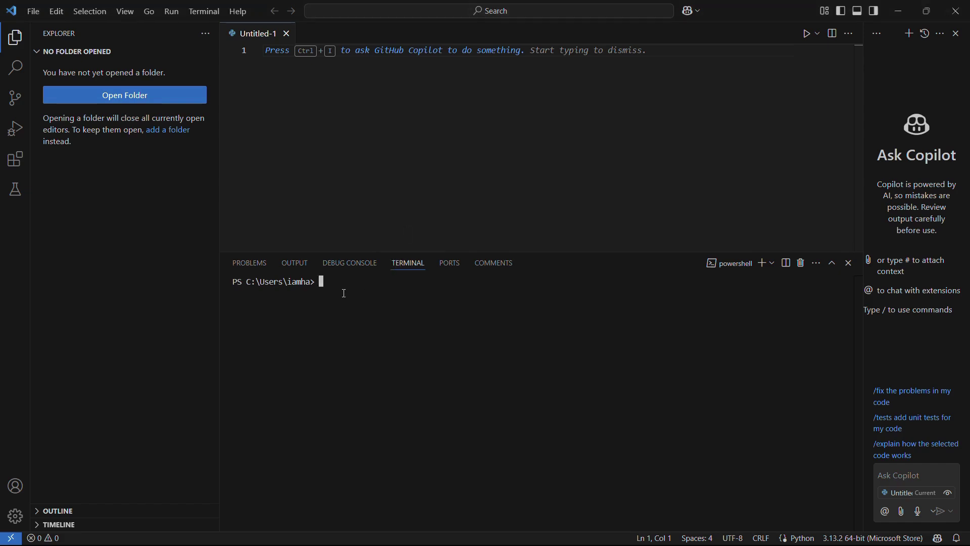
type("pip install tk")
left_click_drag(320, 283, 335, 284)
left_click(335, 283)
Run 'pip install tk' and confirm the output reports tk-0.1.0 successfully installed.
key("Return")
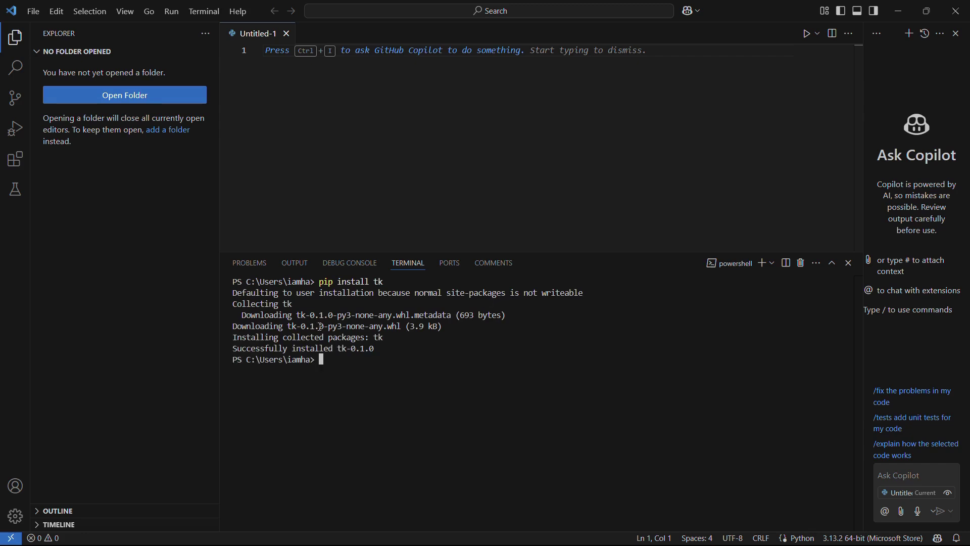
mouse_move(234, 338)
left_mouse_down()
mouse_move(247, 349)
mouse_move(377, 339)
mouse_move(353, 350)
mouse_move(234, 348)
mouse_move(377, 348)
mouse_move(372, 337)
left_mouse_up()
left_click(234, 347)
left_click(372, 361)
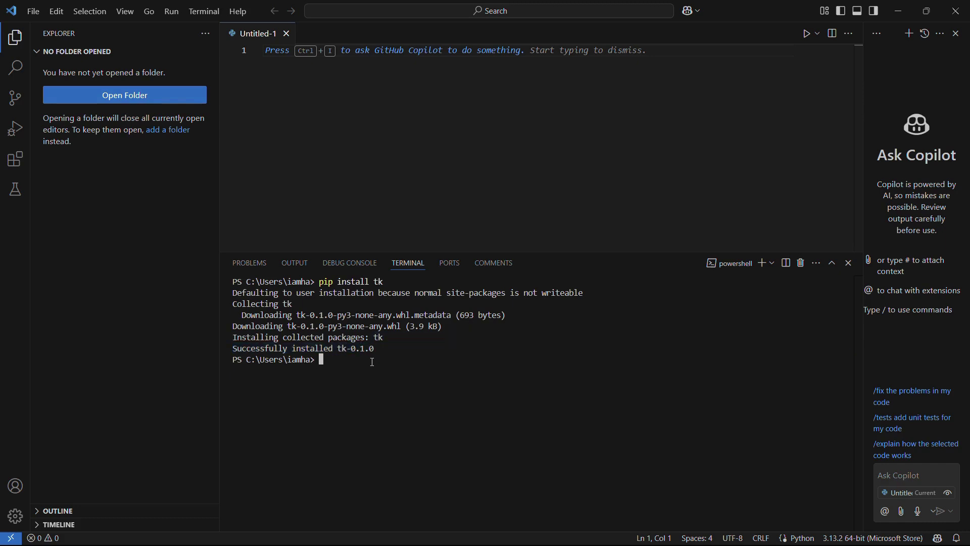